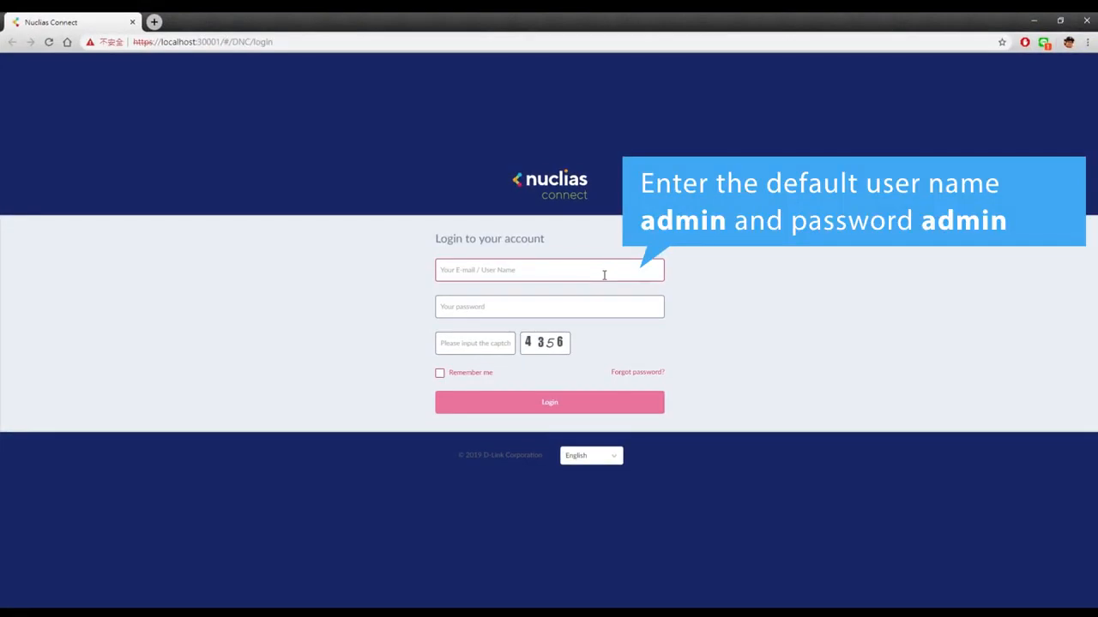
Sign in with the default admin user name and password plus the displayed captcha code
{"action": "left_click", "coordinate": [604, 274]}
{"action": "type", "text": "admin"}
{"action": "key", "text": "Tab"}
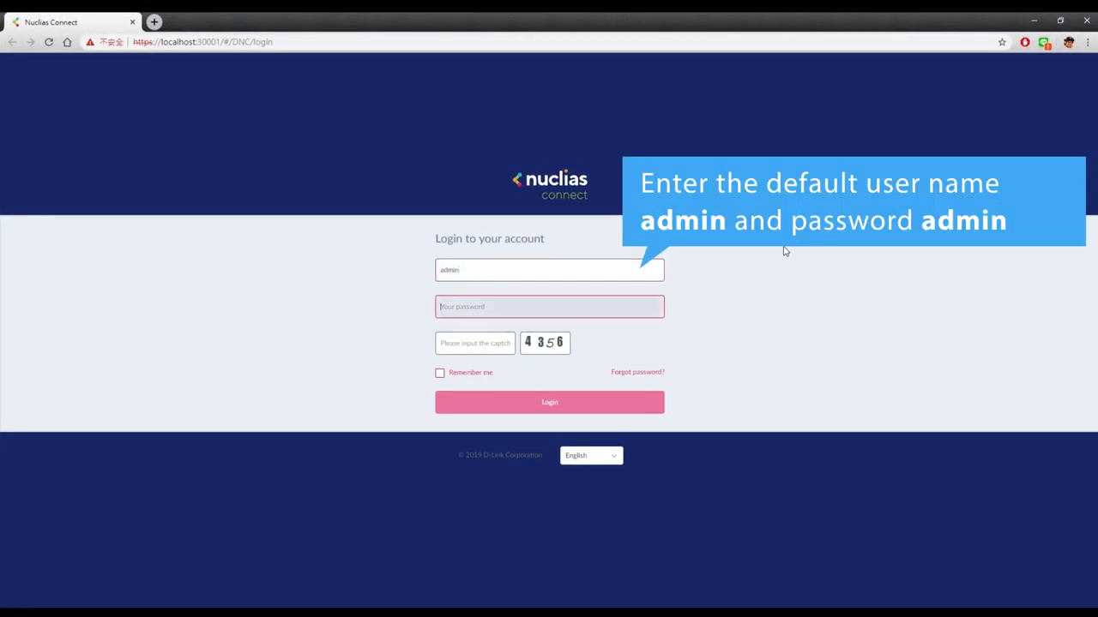
{"action": "type", "text": "admin"}
{"action": "left_click", "coordinate": [483, 347]}
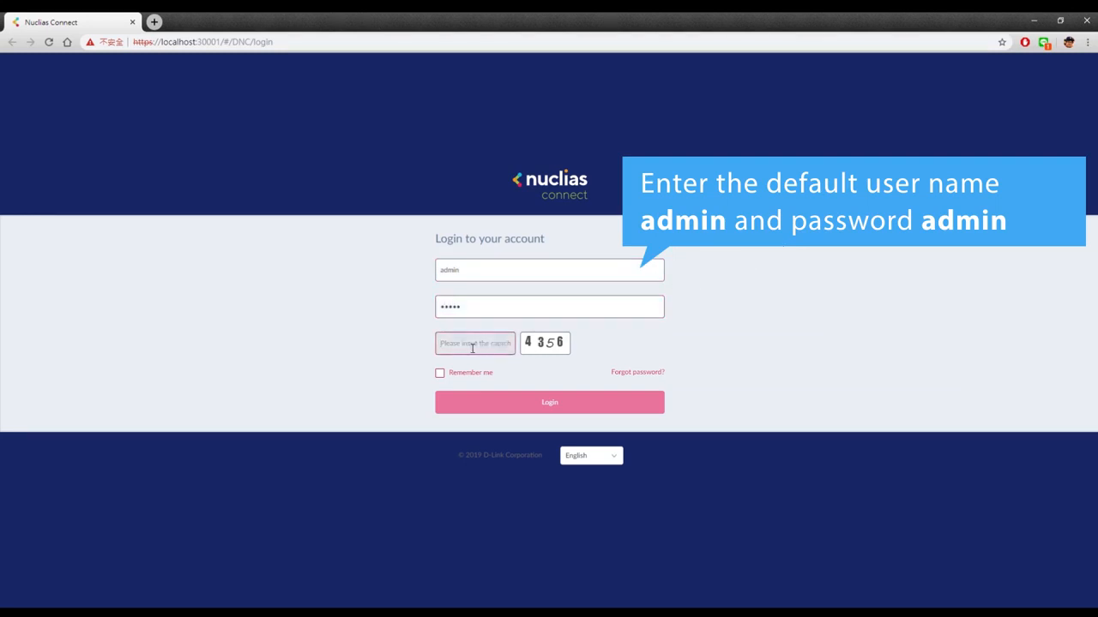
{"action": "type", "text": "4356"}
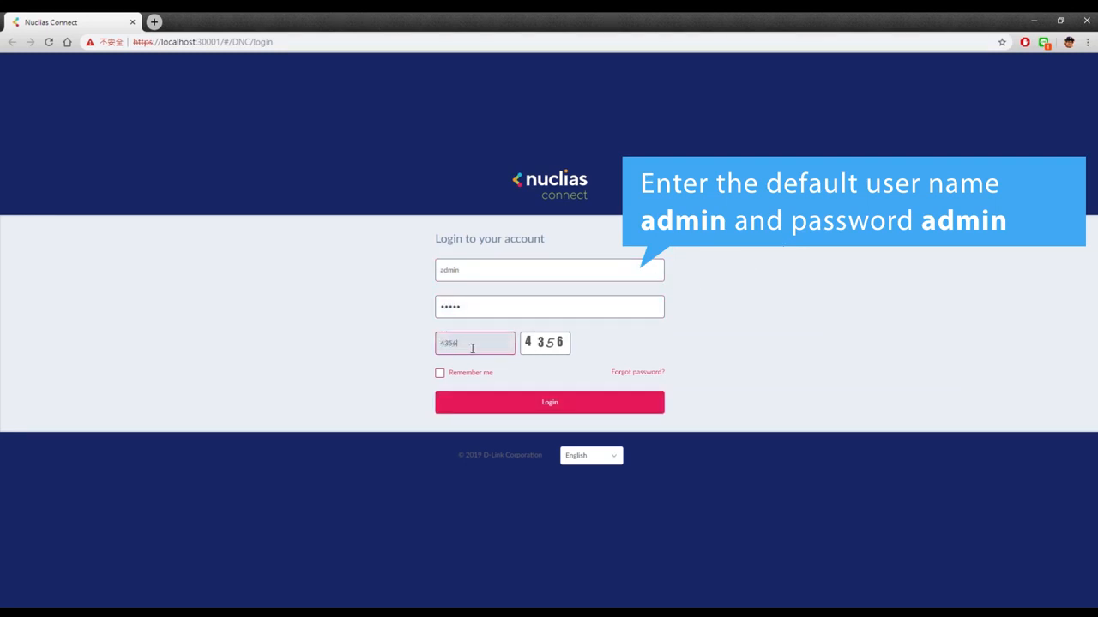
{"action": "left_click", "coordinate": [538, 410]}
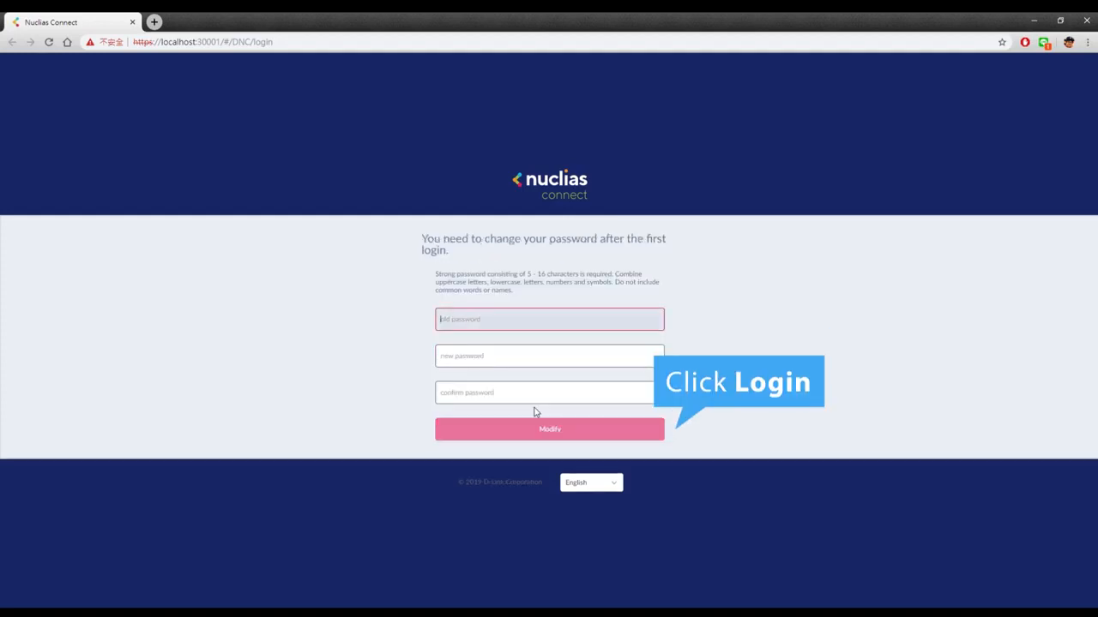
Replace the default password with a new confirmed password and dismiss the trial notice
{"action": "left_click", "coordinate": [591, 325]}
{"action": "type", "text": "admin"}
{"action": "key", "text": "Tab"}
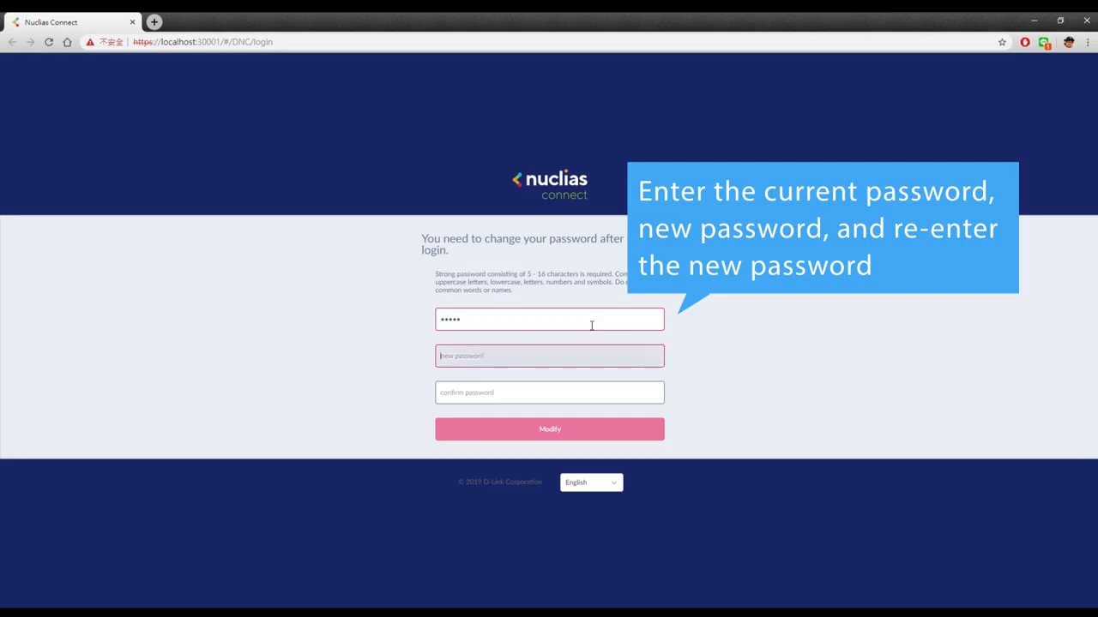
{"action": "type", "text": "admin123"}
{"action": "left_click", "coordinate": [533, 396]}
{"action": "type", "text": "admin1"}
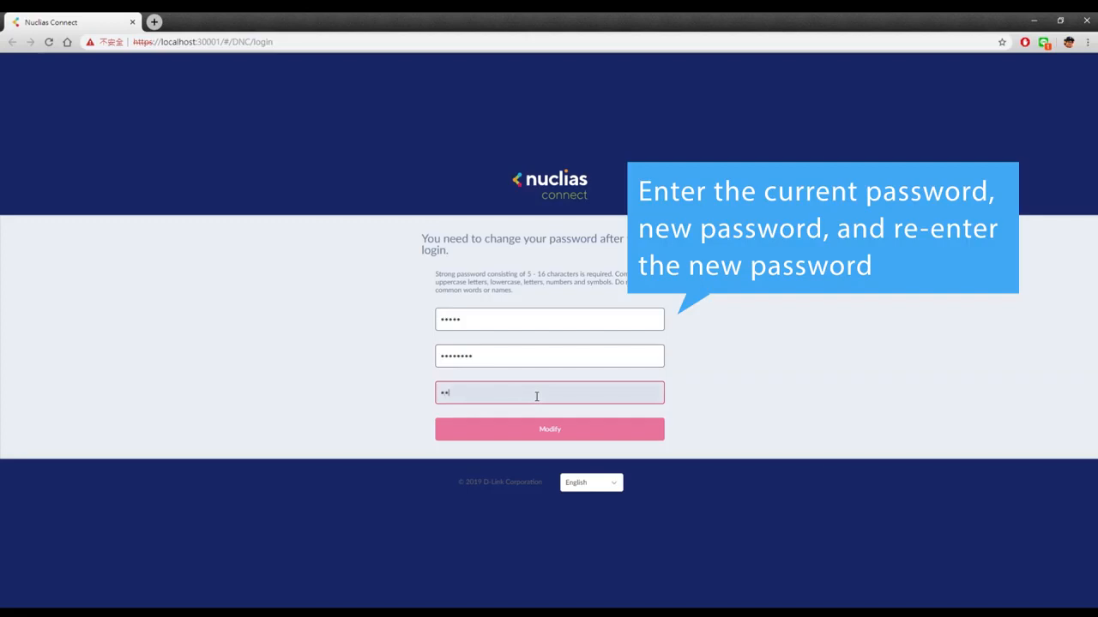
{"action": "type", "text": "23"}
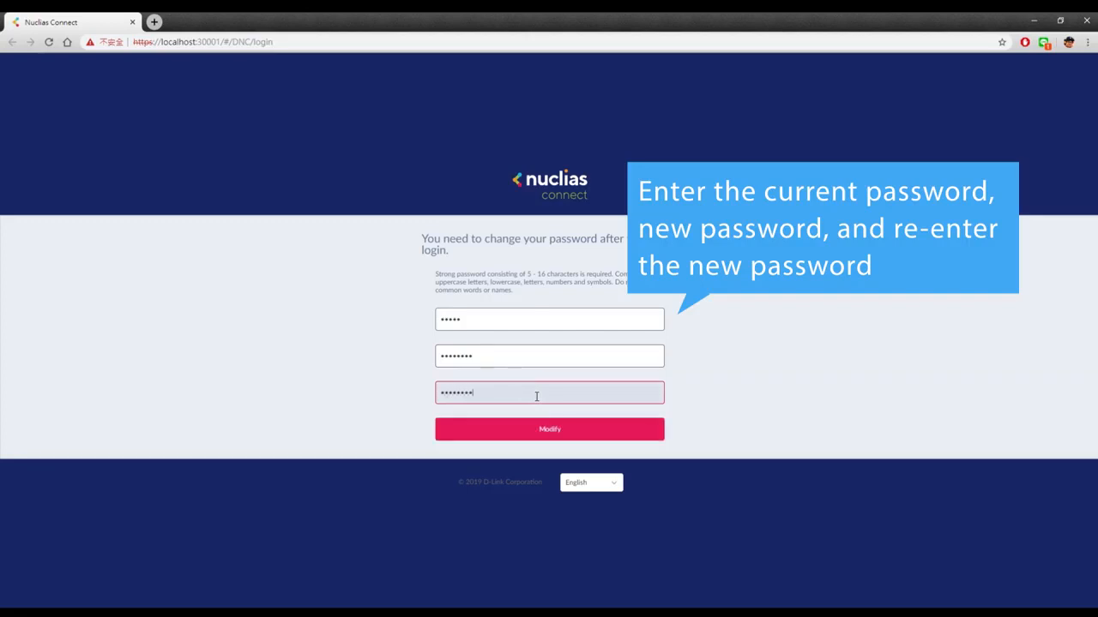
{"action": "left_click", "coordinate": [551, 431]}
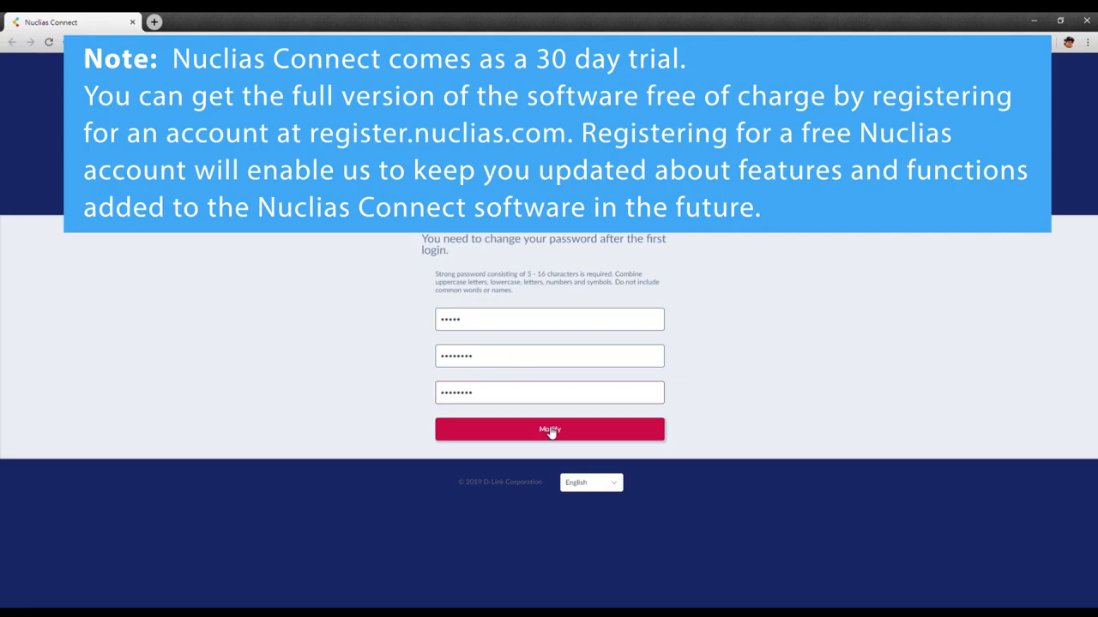
{"action": "left_click", "coordinate": [551, 430]}
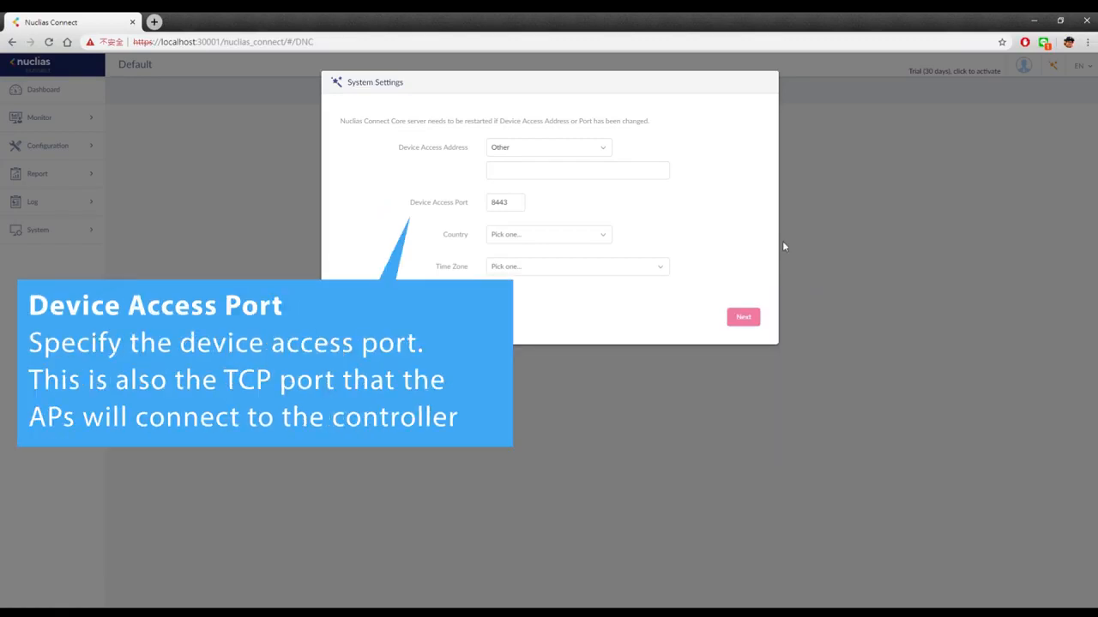
Set the country to Taiwan and the time zone to GMT-08:00 Pacific Time, then save
{"action": "left_click", "coordinate": [547, 234]}
{"action": "scroll", "coordinate": [544, 272], "scroll_direction": "down", "scroll_amount": 20}
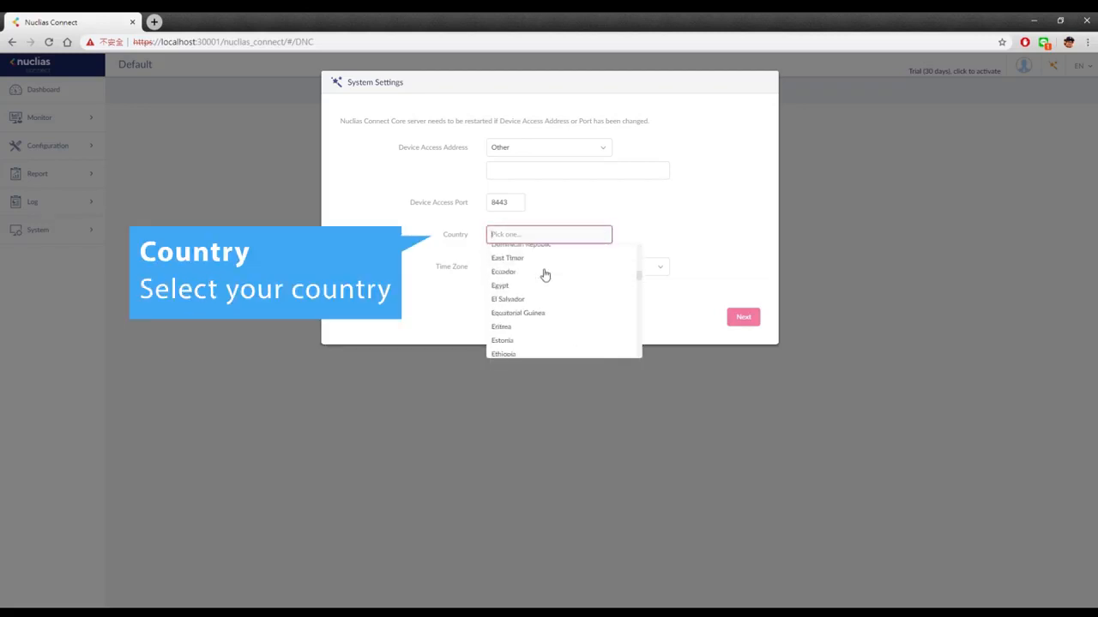
{"action": "scroll", "coordinate": [544, 272], "scroll_direction": "up", "scroll_amount": 1}
{"action": "left_click", "coordinate": [537, 286]}
{"action": "left_click", "coordinate": [554, 266]}
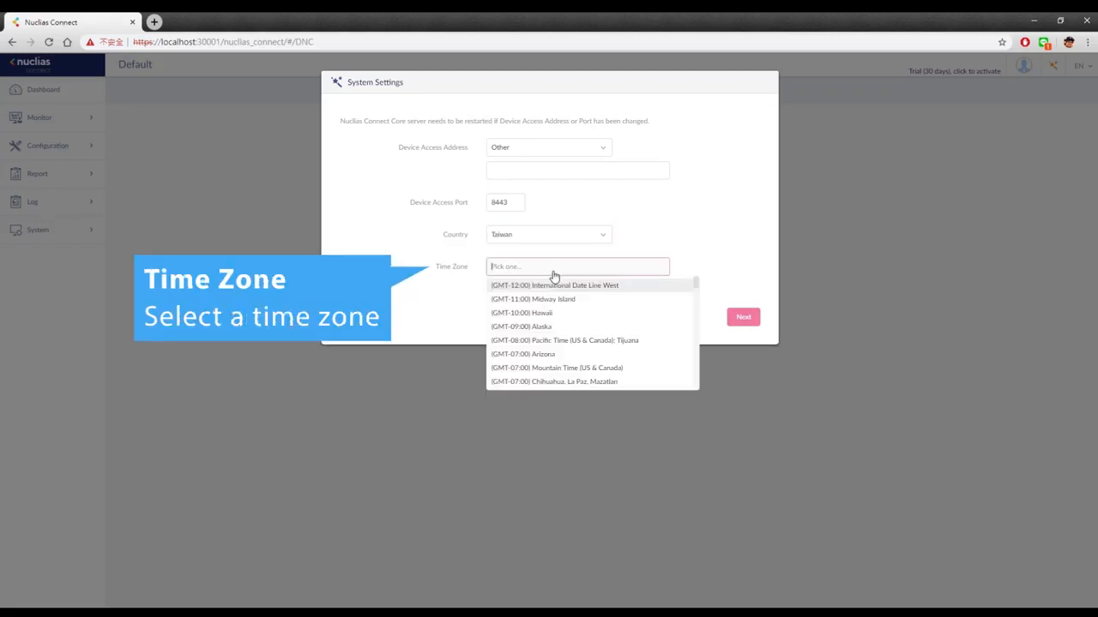
{"action": "left_click", "coordinate": [588, 343]}
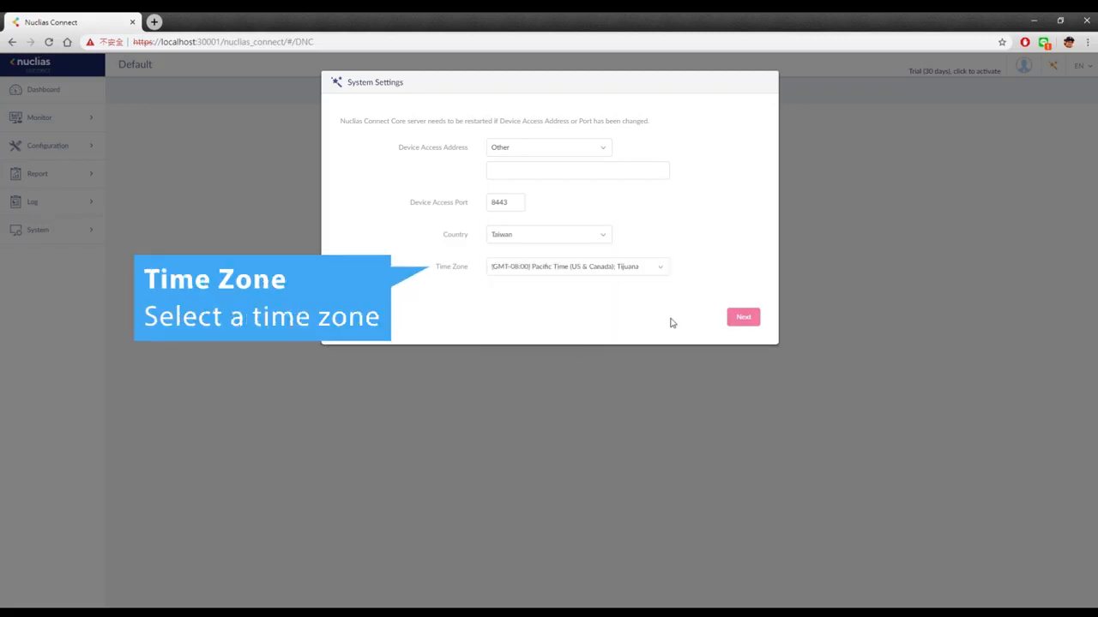
{"action": "left_click", "coordinate": [744, 319]}
Add a new site named Neihu with a network named 6F Office
{"action": "left_click", "coordinate": [498, 127]}
{"action": "left_click", "coordinate": [490, 146]}
{"action": "left_click", "coordinate": [630, 123]}
{"action": "type", "text": "Neihu"}
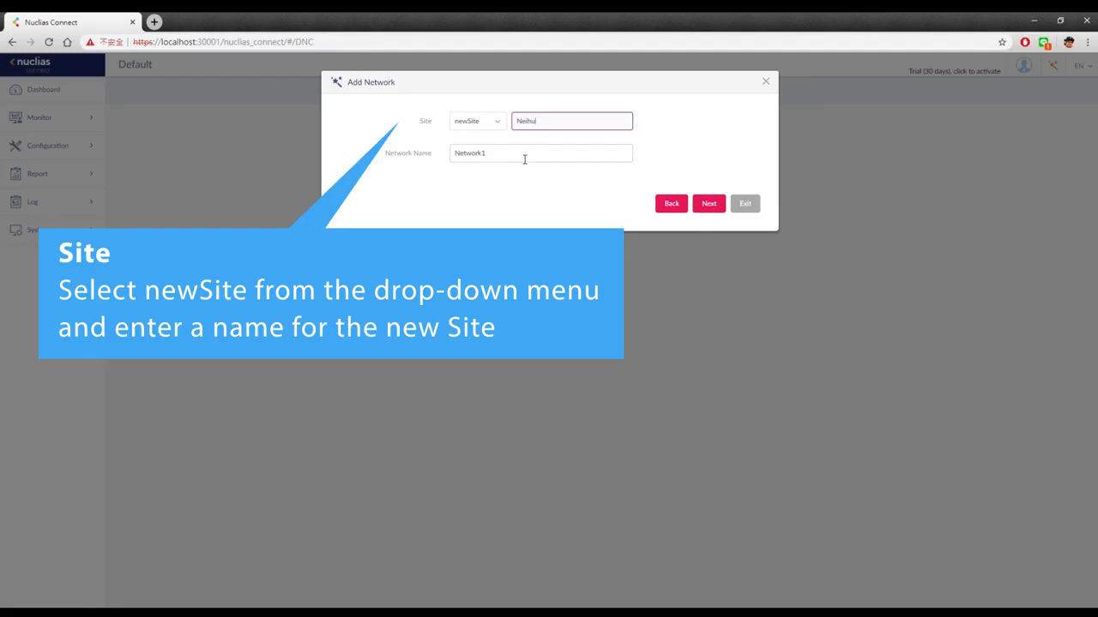
{"action": "key", "text": "Tab"}
{"action": "type", "text": "6F Office"}
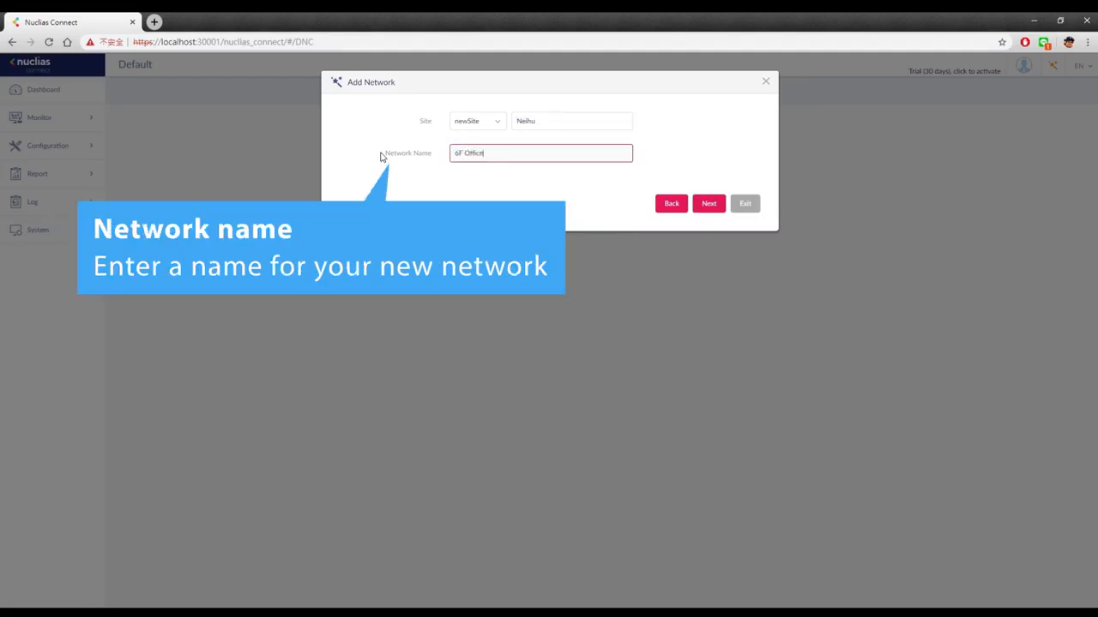
Secure the dlink SSID with WPA-Auto-Personal and a password, leaving the guest SSID disabled
{"action": "left_click", "coordinate": [708, 204]}
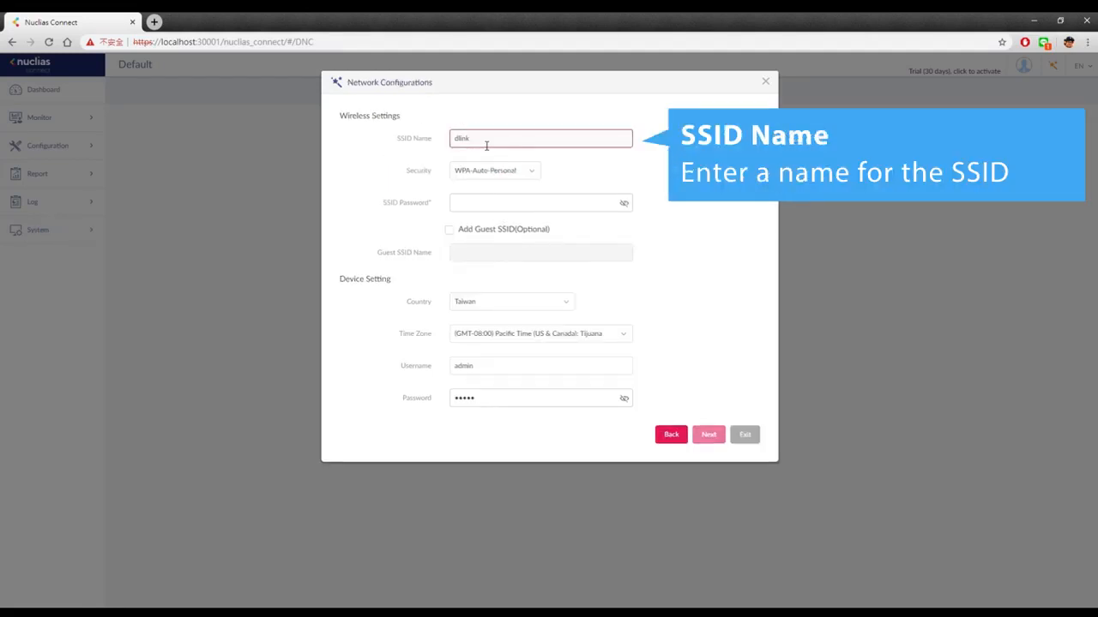
{"action": "left_click", "coordinate": [502, 172]}
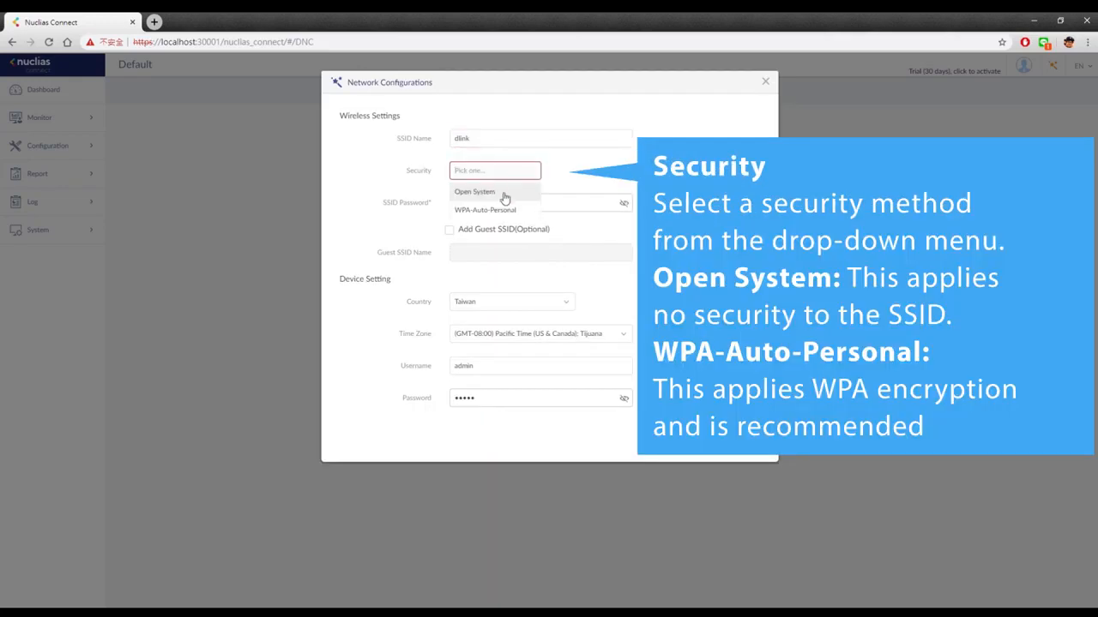
{"action": "left_click", "coordinate": [503, 191]}
{"action": "left_click", "coordinate": [502, 173]}
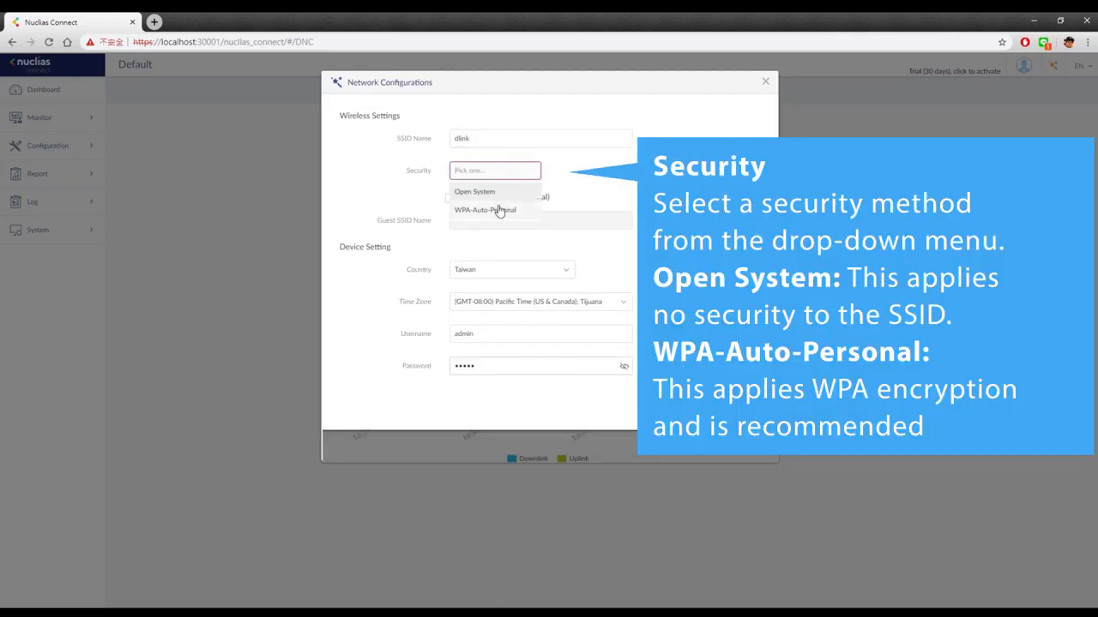
{"action": "left_click", "coordinate": [500, 209]}
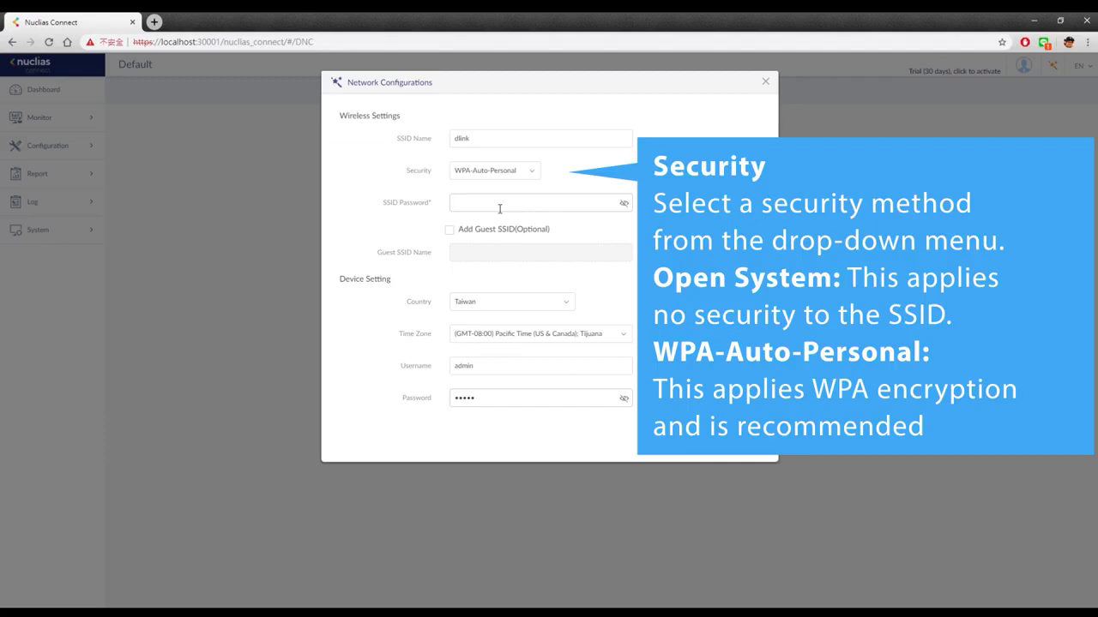
{"action": "left_click", "coordinate": [500, 208]}
{"action": "type", "text": "••••••••"}
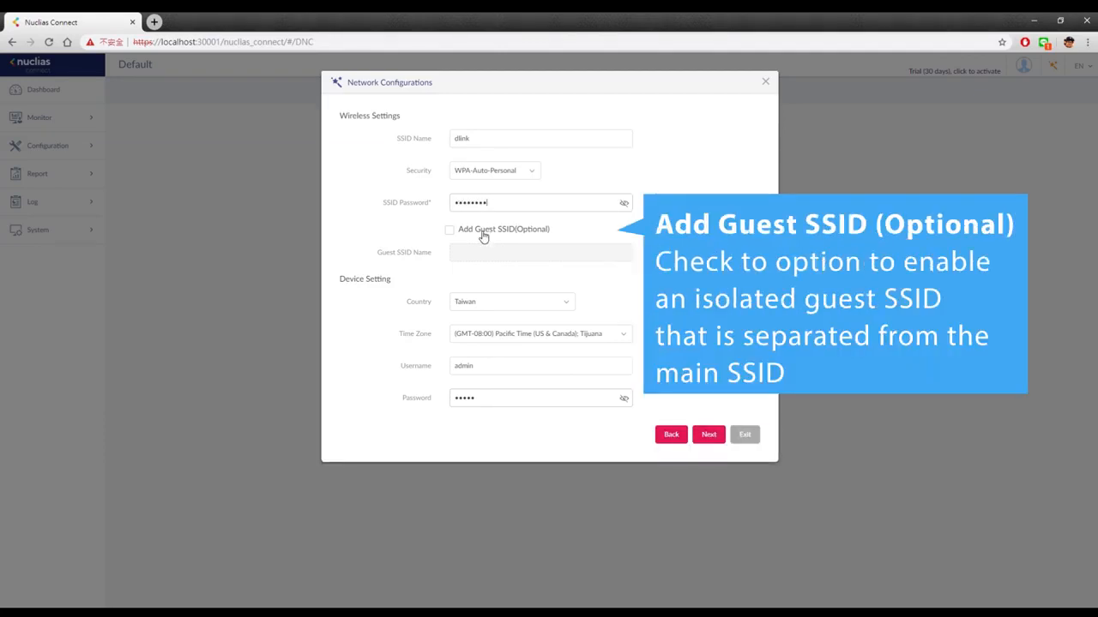
{"action": "left_click", "coordinate": [482, 237]}
{"action": "left_click", "coordinate": [483, 256]}
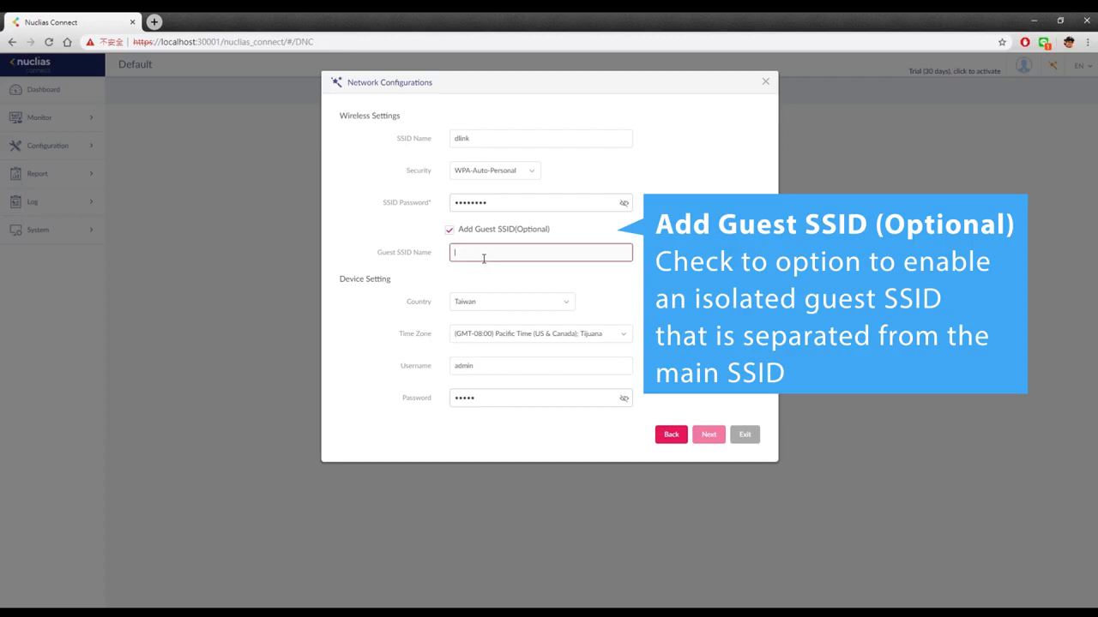
{"action": "type", "text": "john"}
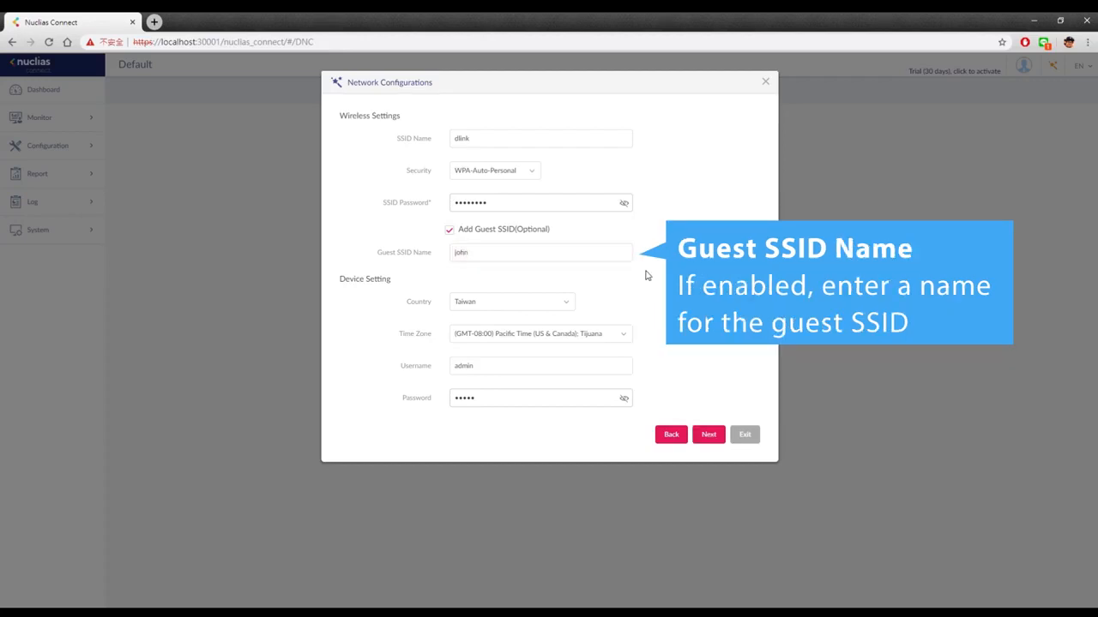
{"action": "left_click", "coordinate": [450, 232]}
Keep country Taiwan, choose Pacific Time (Tijuana), and confirm the device login credentials
{"action": "left_click", "coordinate": [488, 297]}
{"action": "left_click", "coordinate": [496, 380]}
{"action": "left_click", "coordinate": [499, 341]}
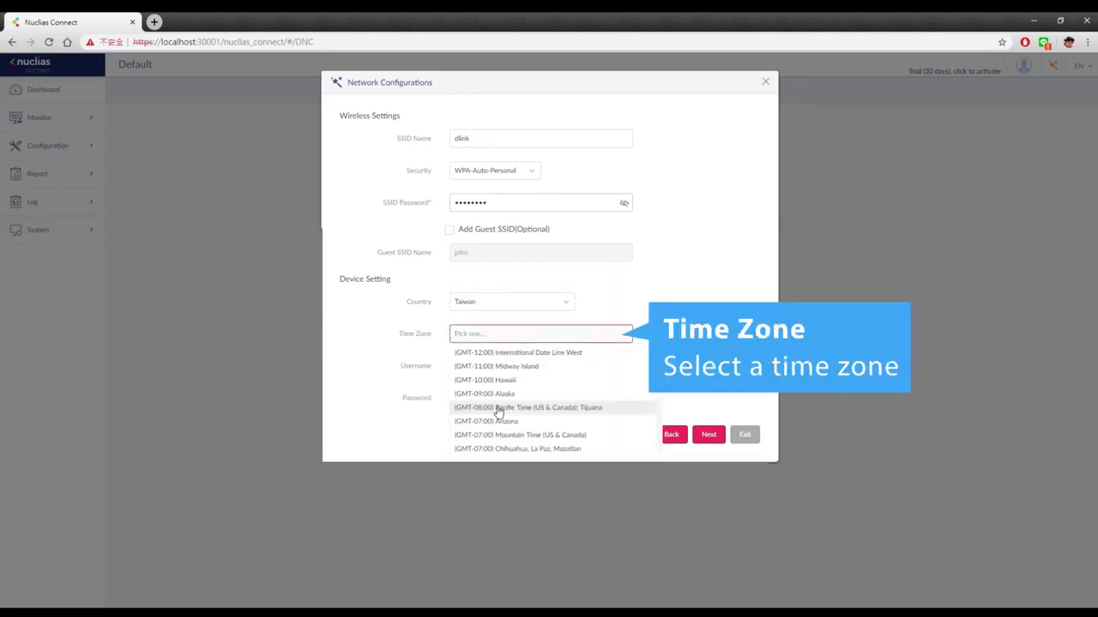
{"action": "left_click", "coordinate": [497, 409]}
{"action": "left_click", "coordinate": [493, 372]}
{"action": "left_click", "coordinate": [502, 399]}
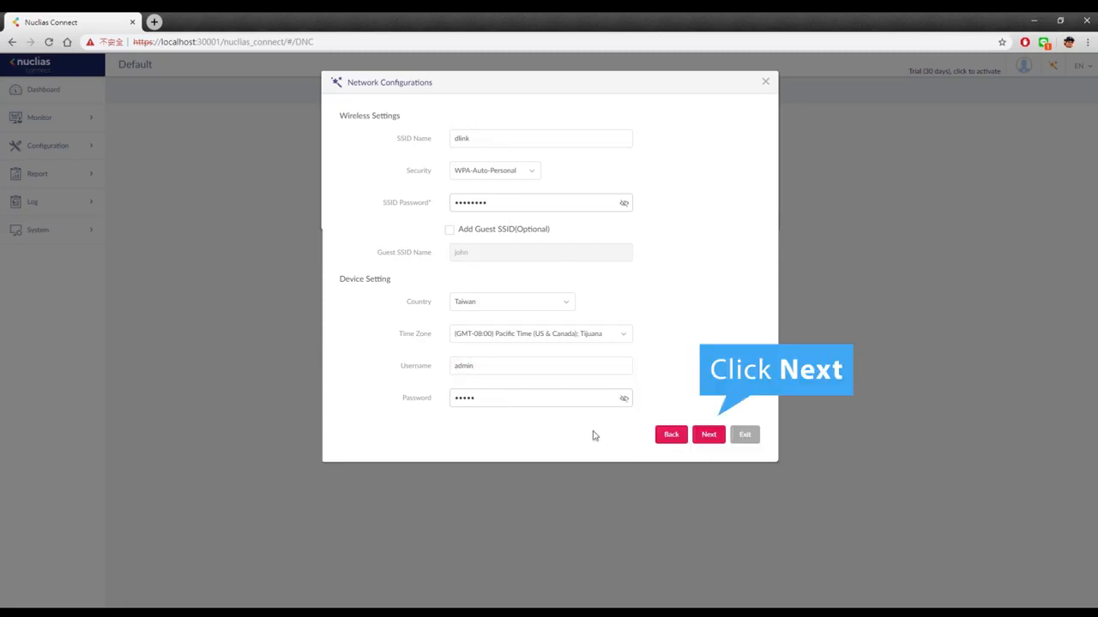
{"action": "left_click", "coordinate": [709, 435]}
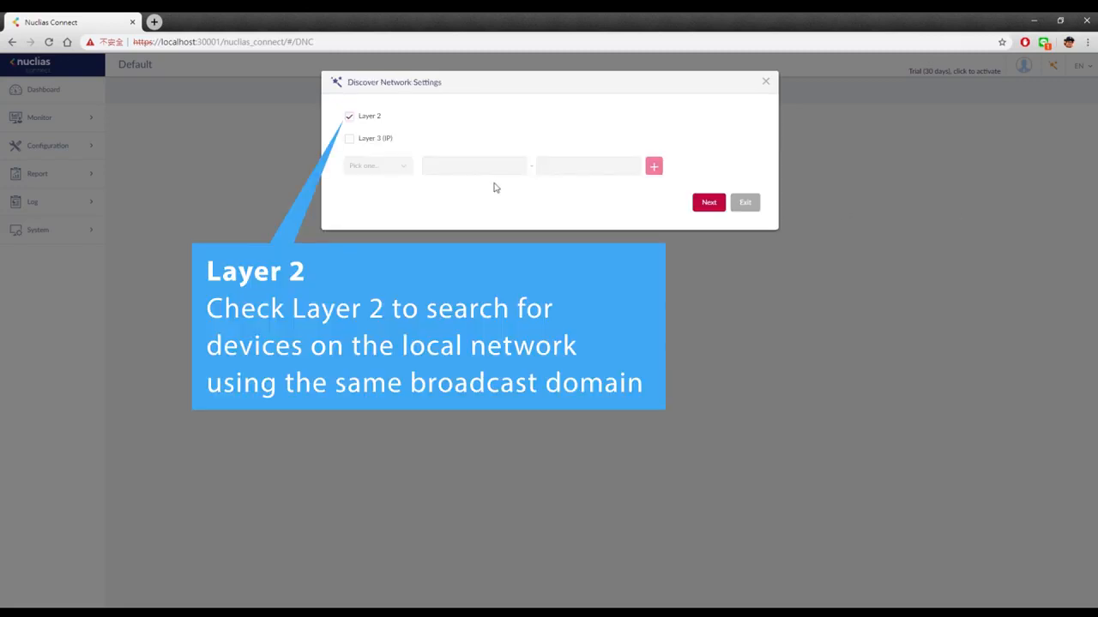
Scan for access points using Layer 2 discovery only, with Layer 3 IP ranges turned off
{"action": "left_click", "coordinate": [350, 140]}
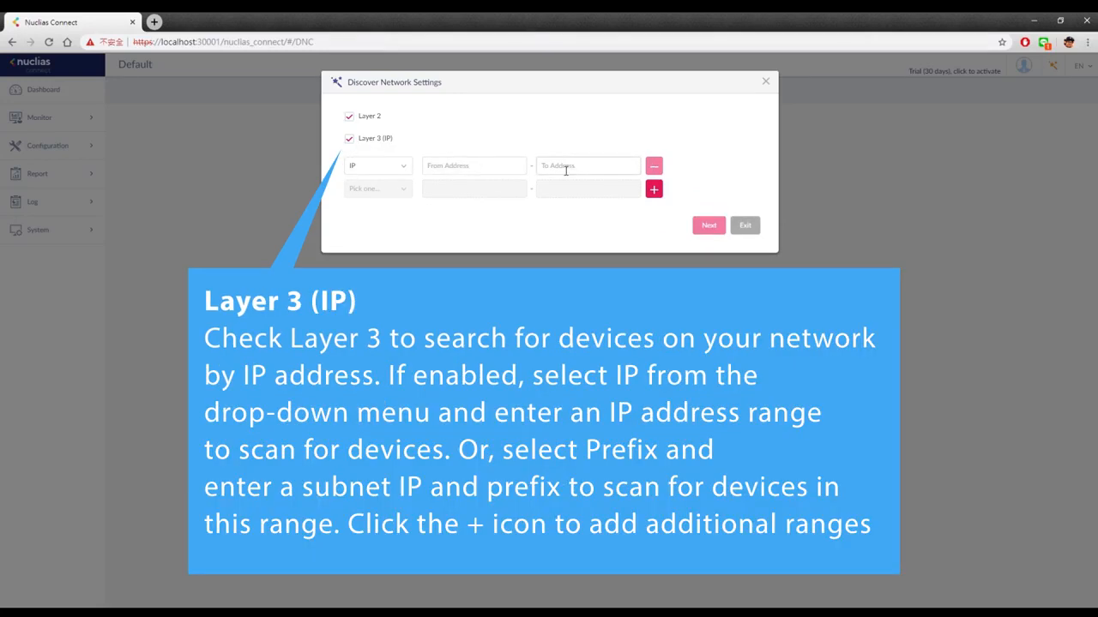
{"action": "left_click", "coordinate": [654, 194]}
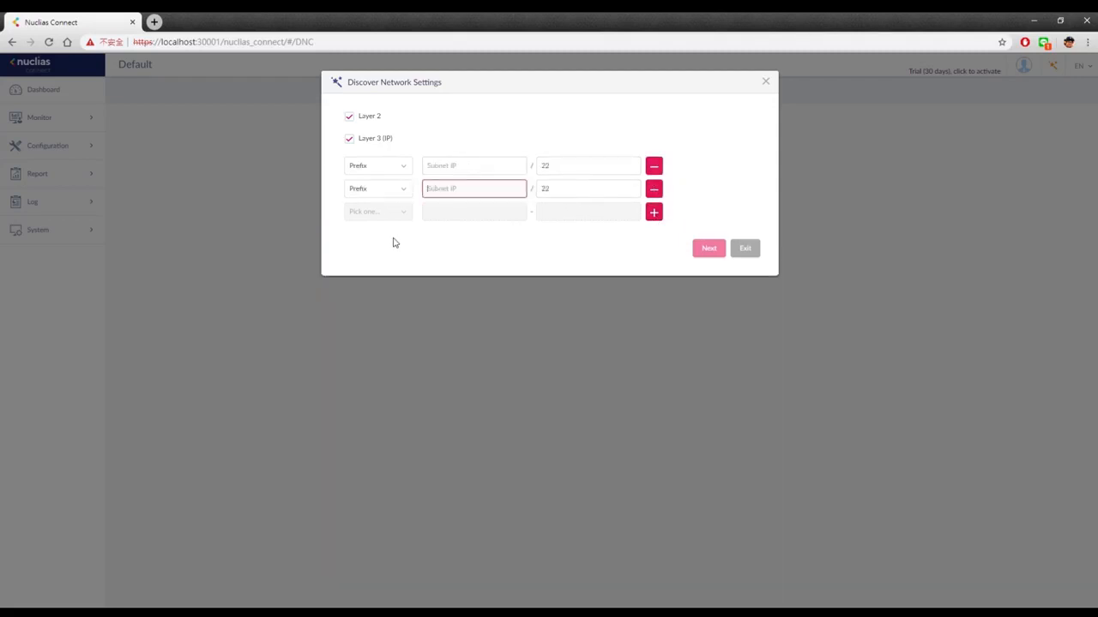
{"action": "left_click", "coordinate": [349, 139]}
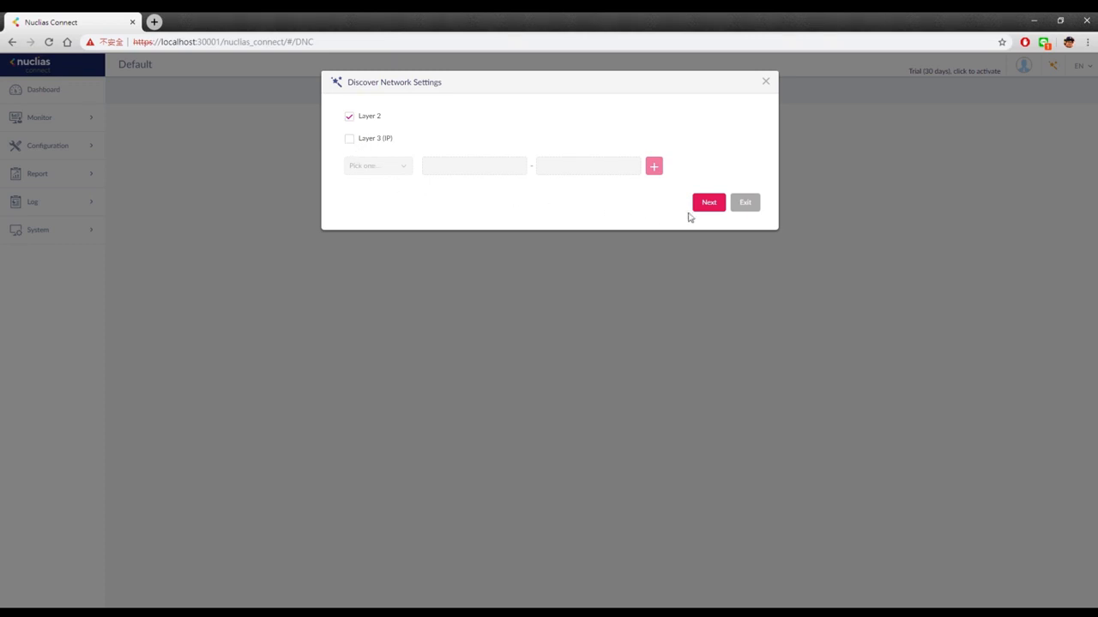
{"action": "left_click", "coordinate": [708, 204]}
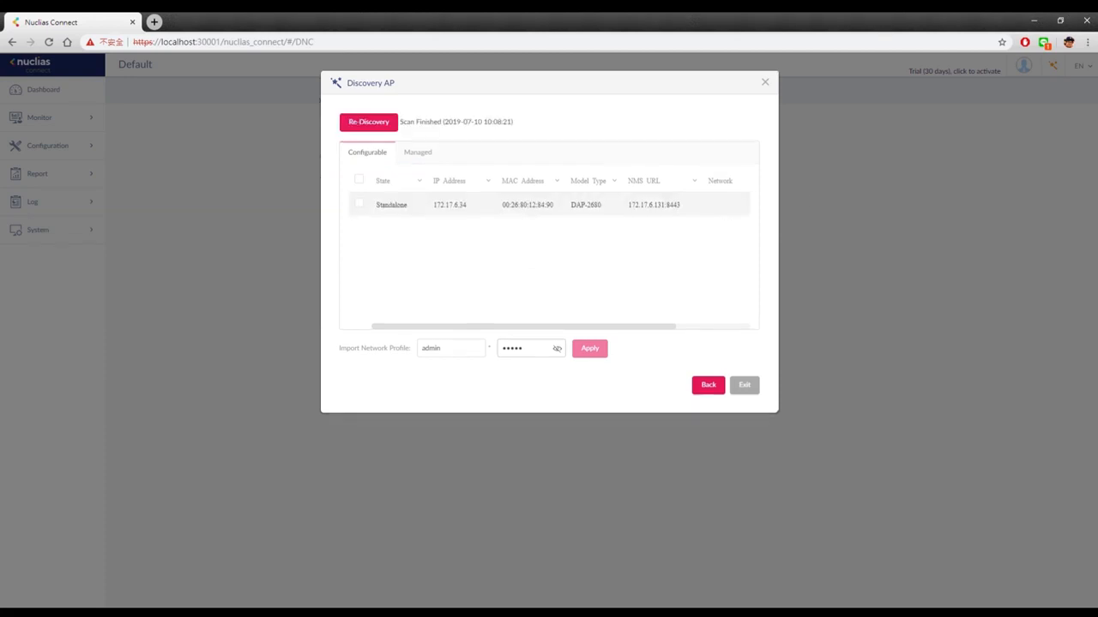
Import the network profile onto the standalone DAP-2680 using the AP's user name and password, then exit to the dashboard
{"action": "left_click", "coordinate": [360, 208]}
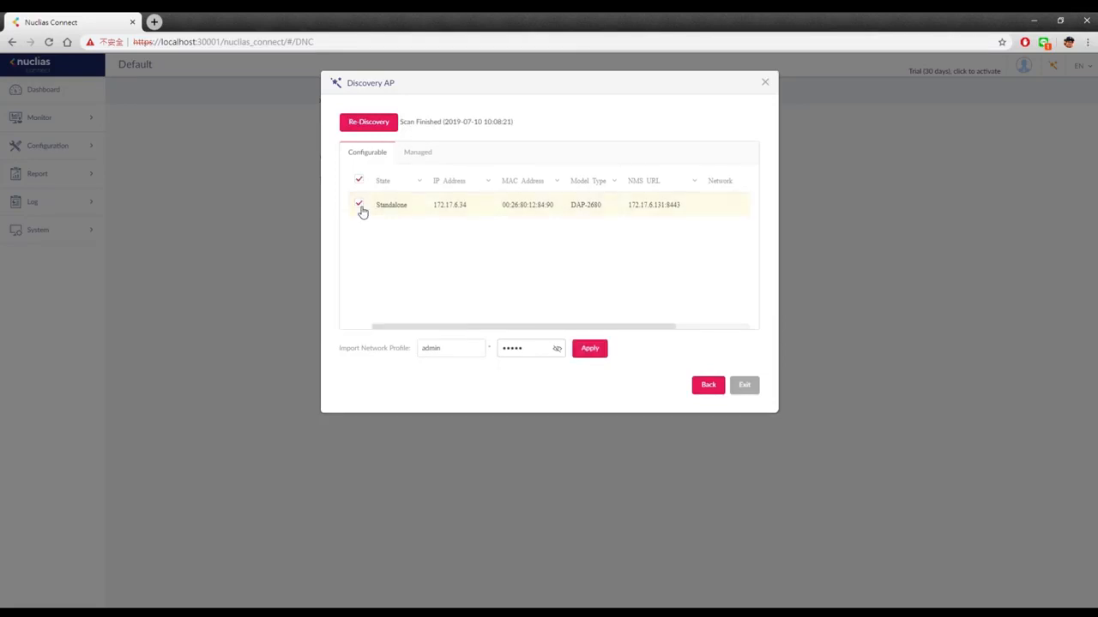
{"action": "double_click", "coordinate": [442, 343]}
{"action": "key", "text": "BackSpace"}
{"action": "type", "text": "D"}
{"action": "type", "text": "es"}
{"action": "type", "text": "ic01"}
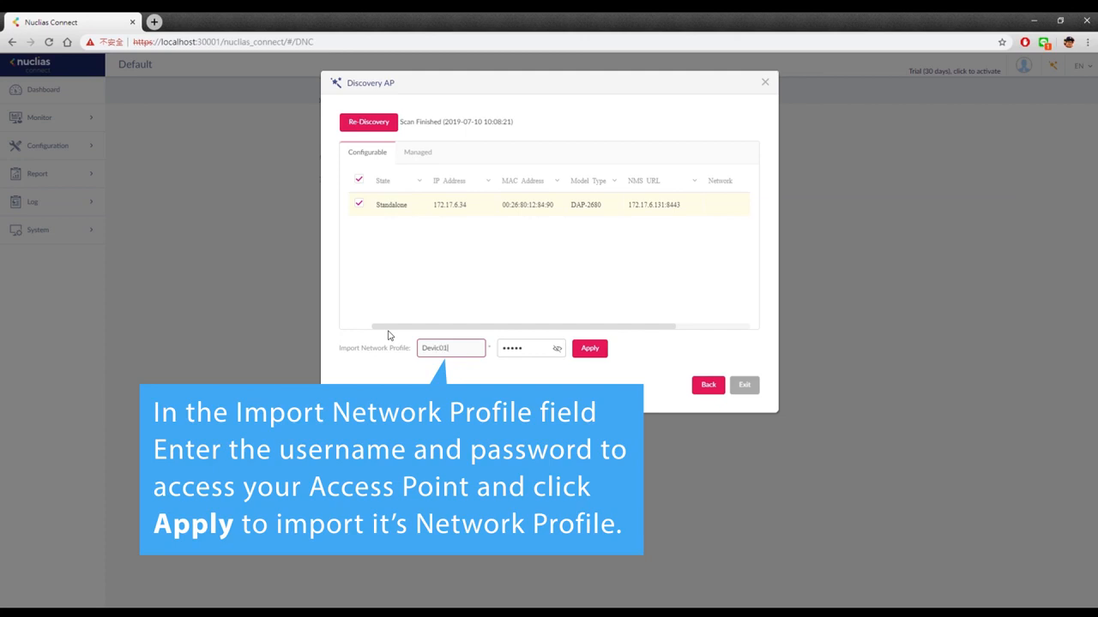
{"action": "key", "text": "Tab"}
{"action": "type", "text": "•••••"}
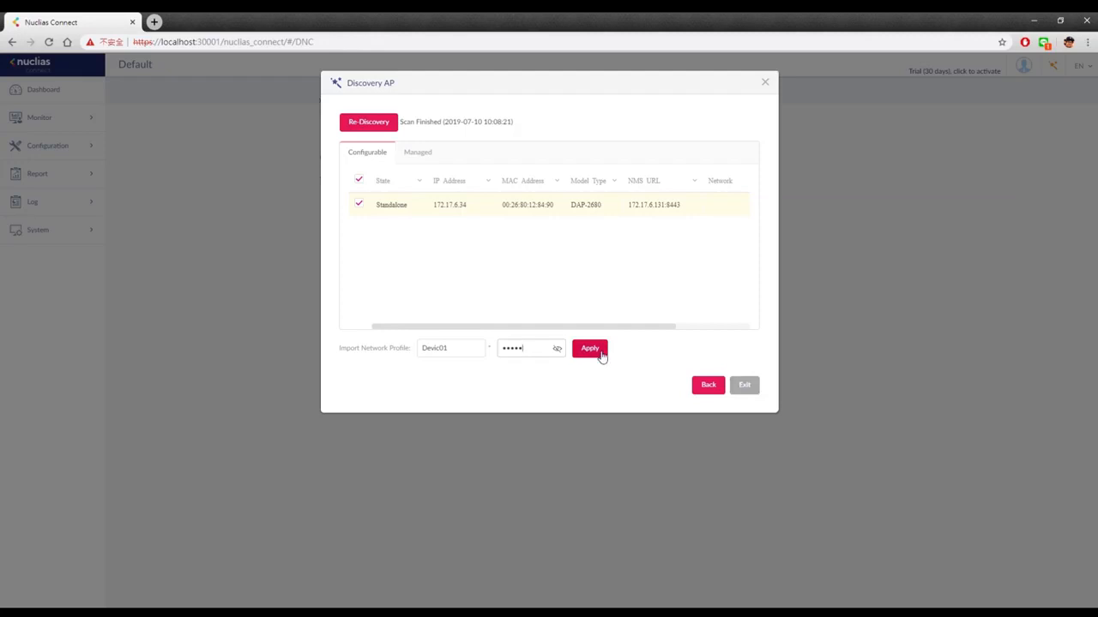
{"action": "left_click", "coordinate": [602, 355]}
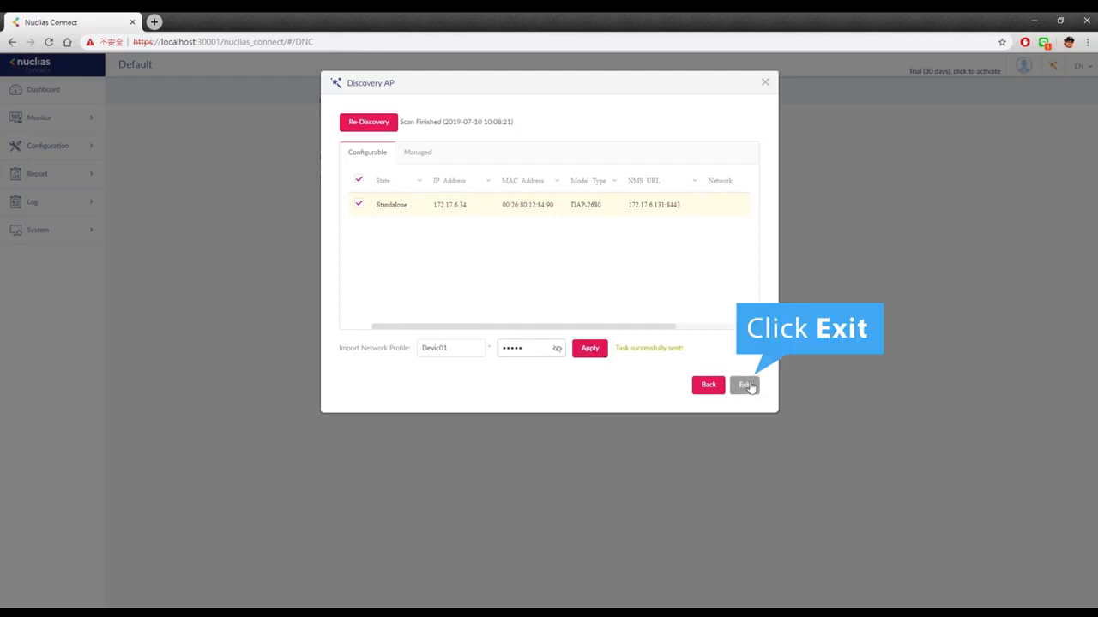
{"action": "left_click", "coordinate": [745, 387]}
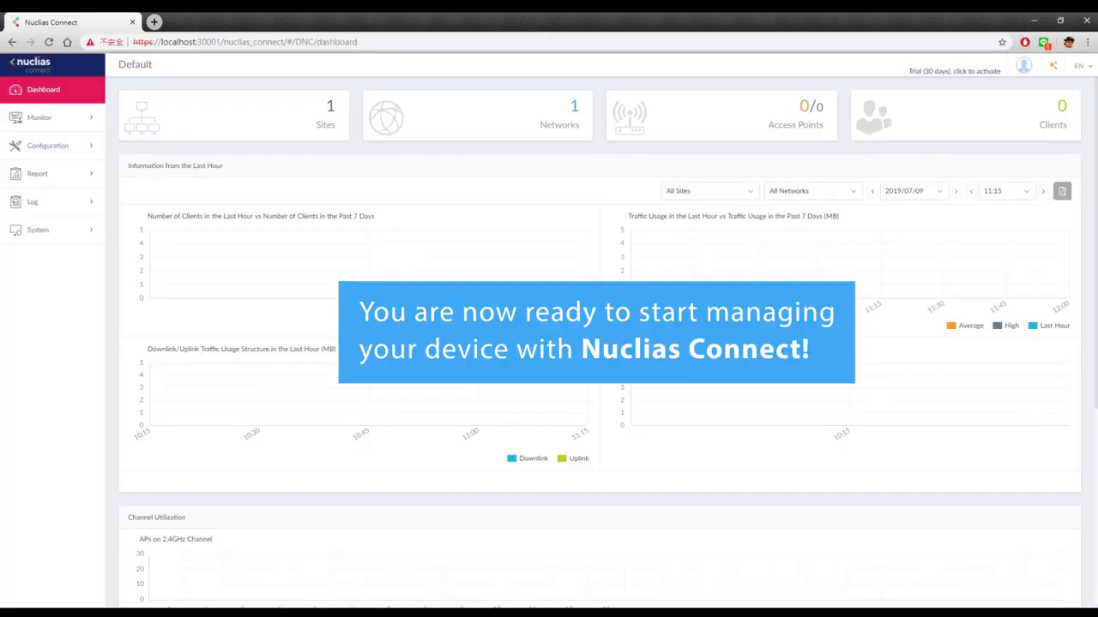